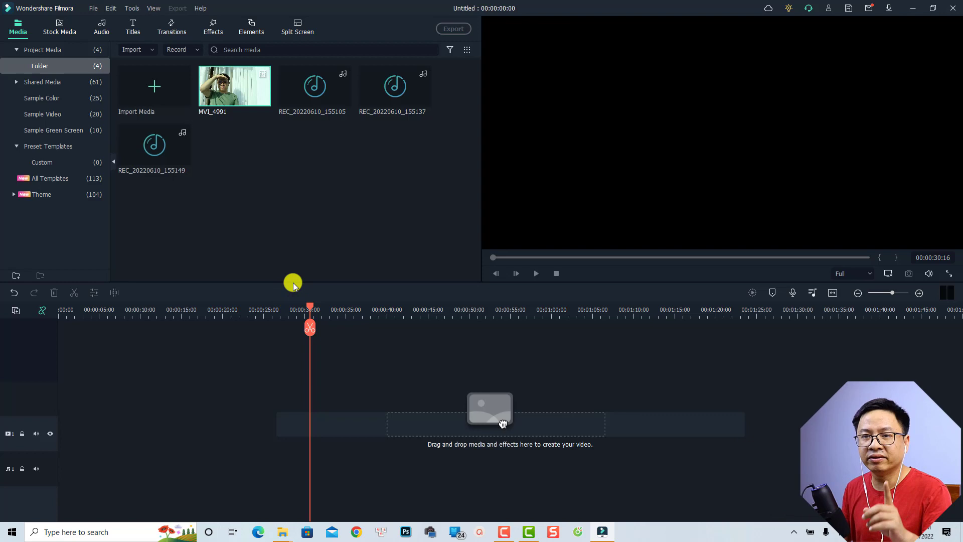
- Add MVI_4991 to the timeline, split it at 00:30, 00:57 and 01:20, and delete the tail
drag(221, 97, 49, 426)
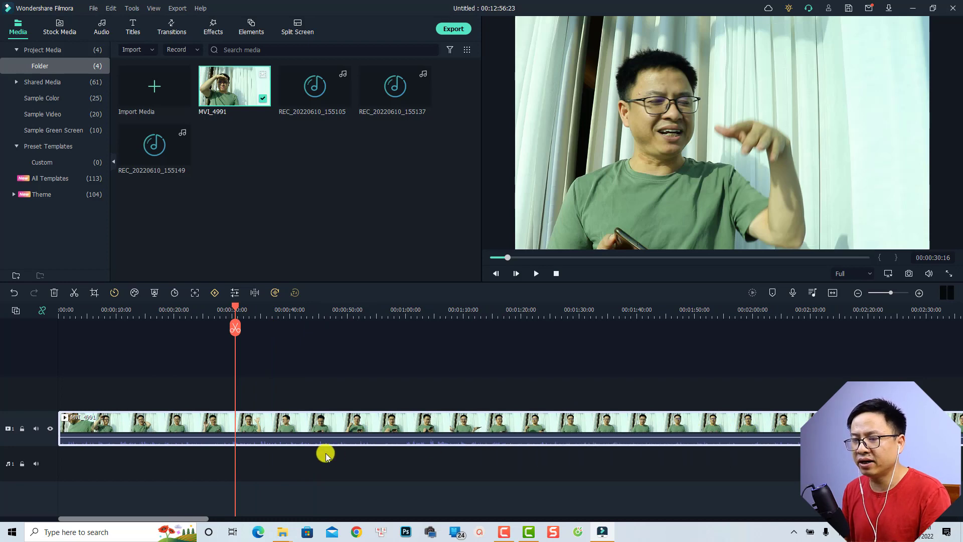
scroll(316, 454, down, 1)
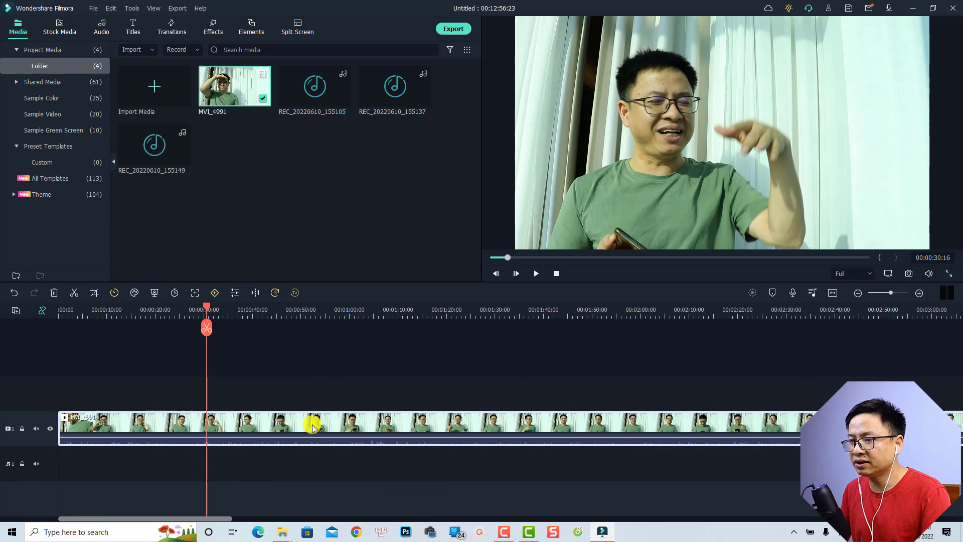
click(206, 327)
click(336, 313)
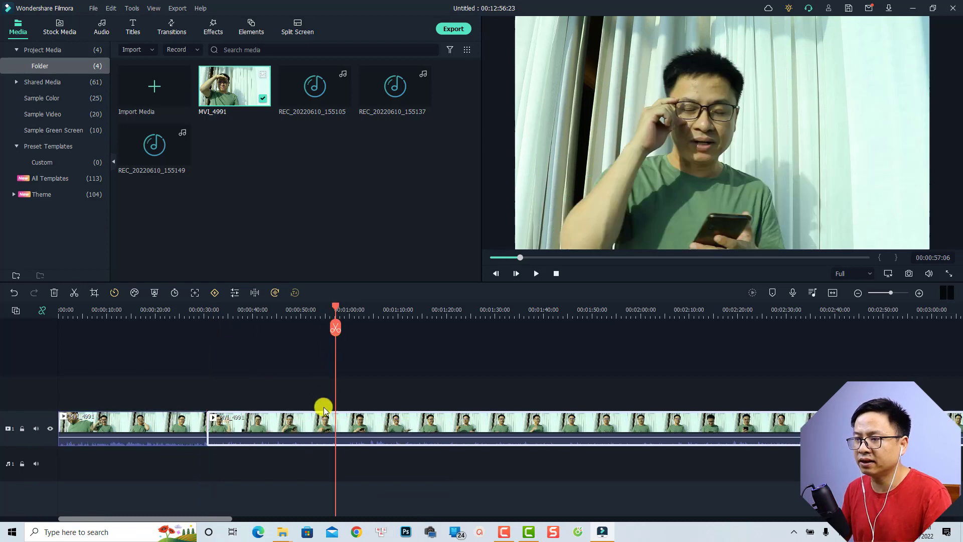
click(335, 326)
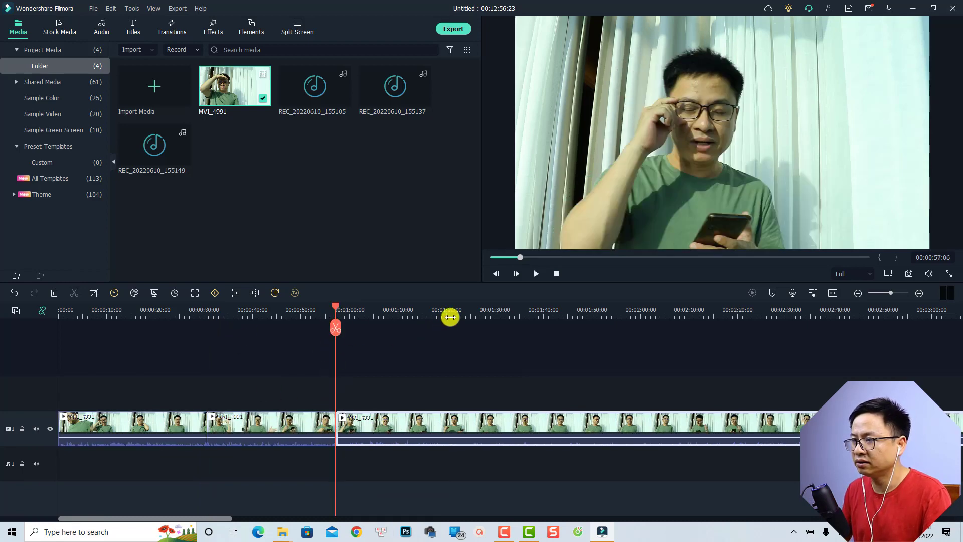
click(450, 315)
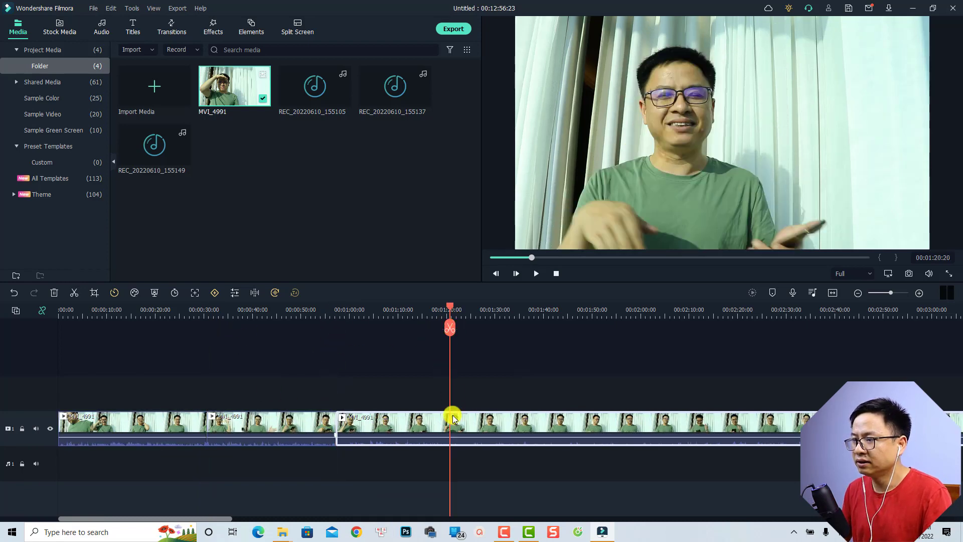
click(446, 332)
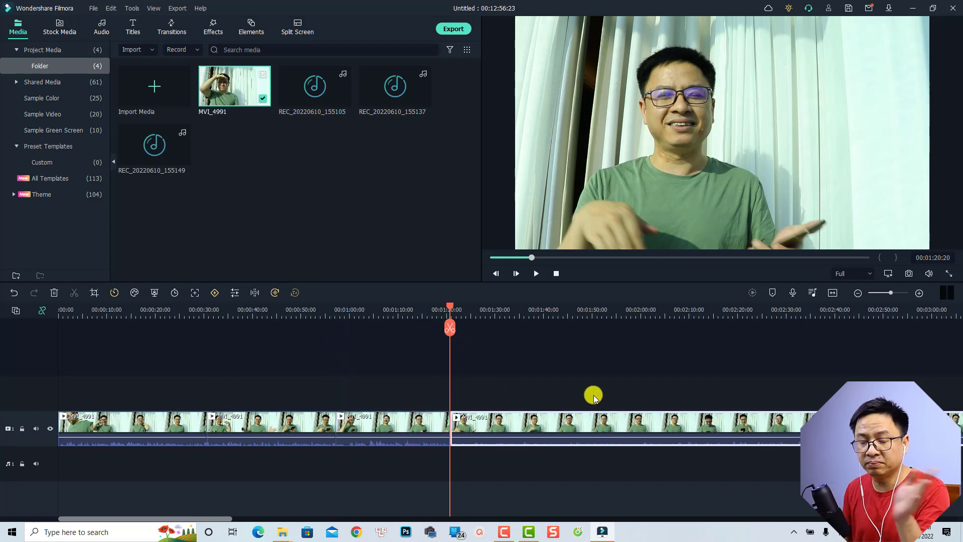
key(Delete)
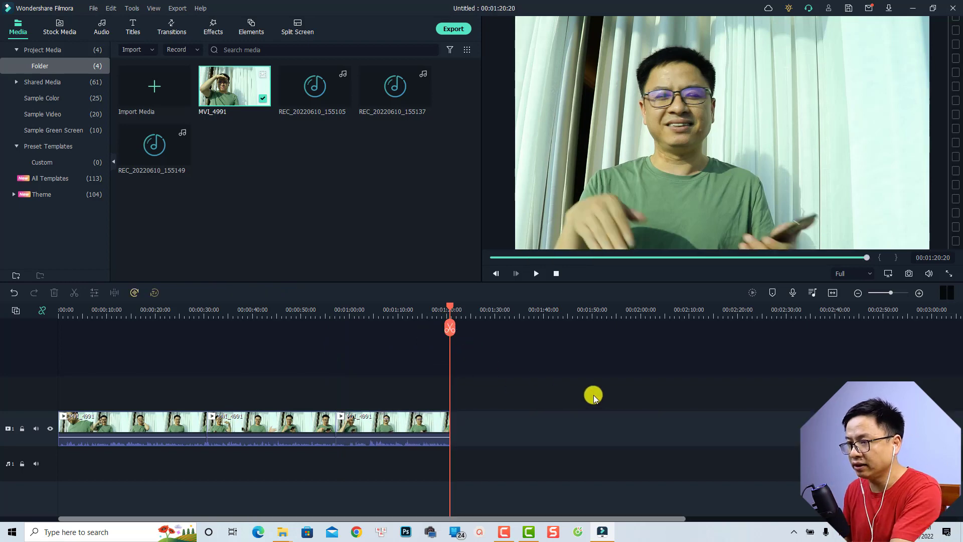
- Fit the project to view, detach audio from all three MVI_4991 clips, and select the video clips
click(834, 293)
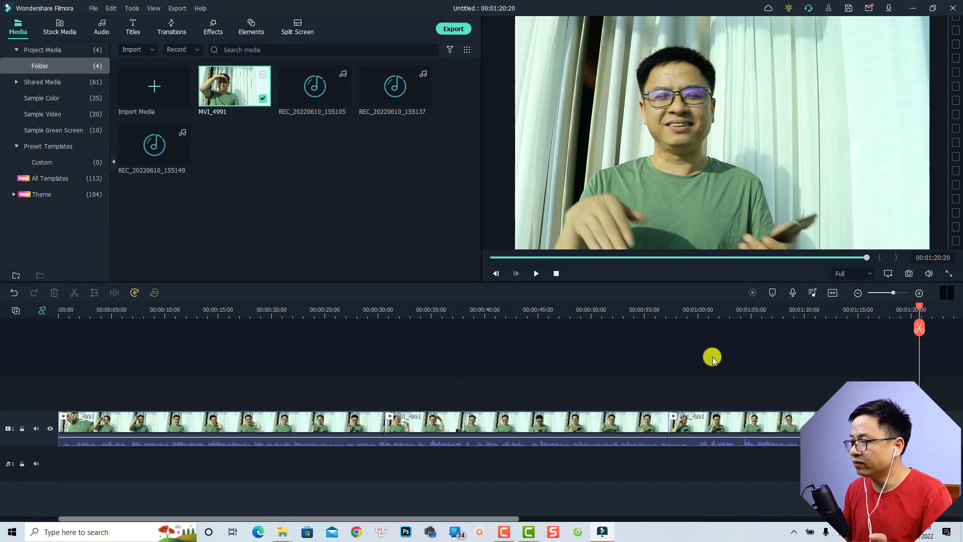
drag(773, 357, 179, 484)
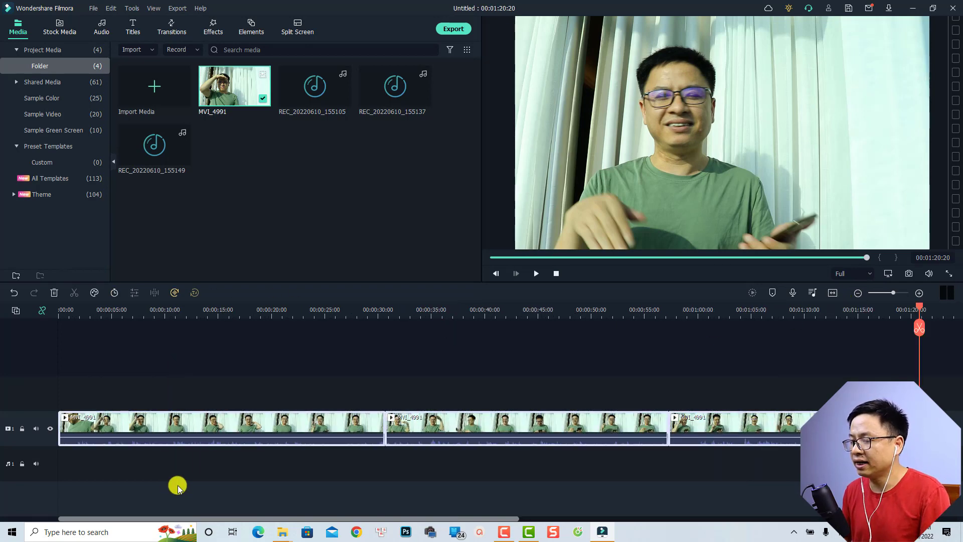
right_click(418, 423)
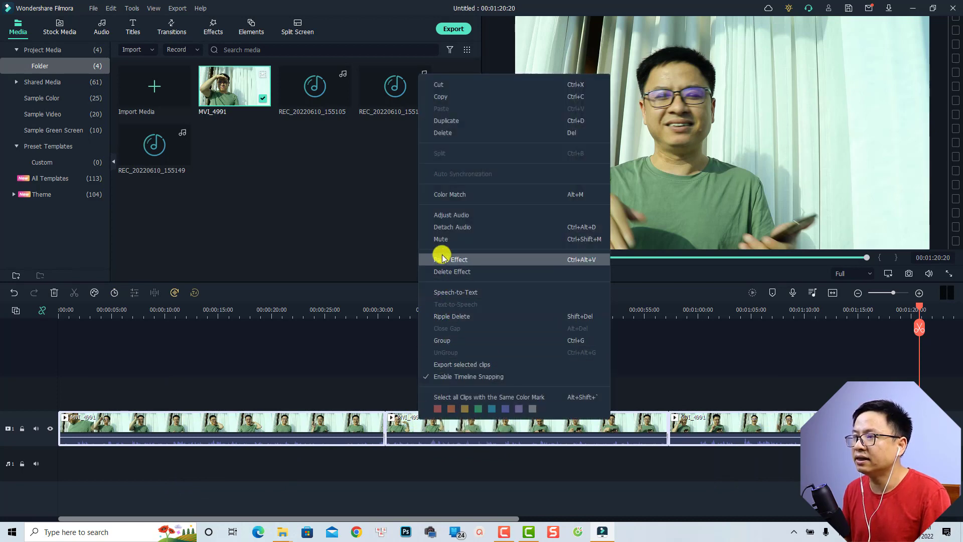
click(440, 228)
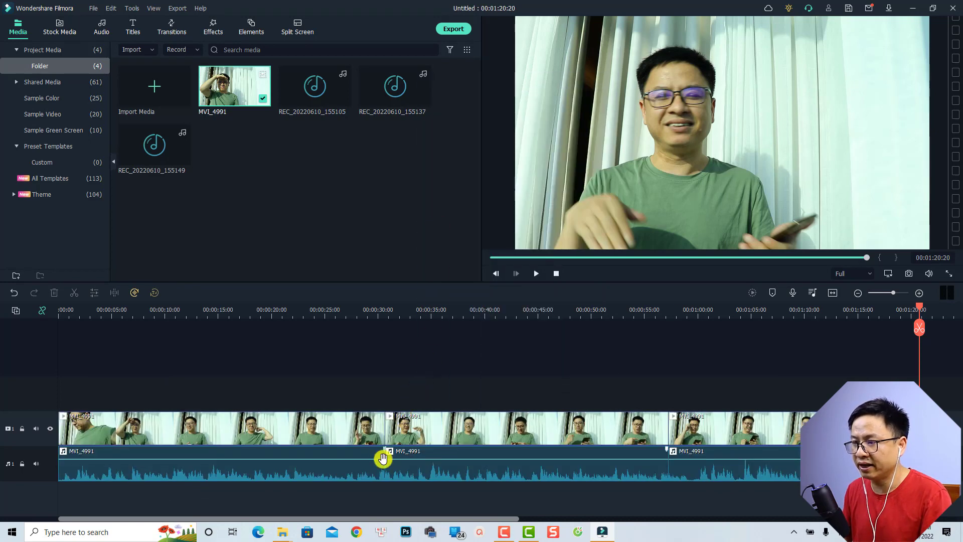
click(312, 473)
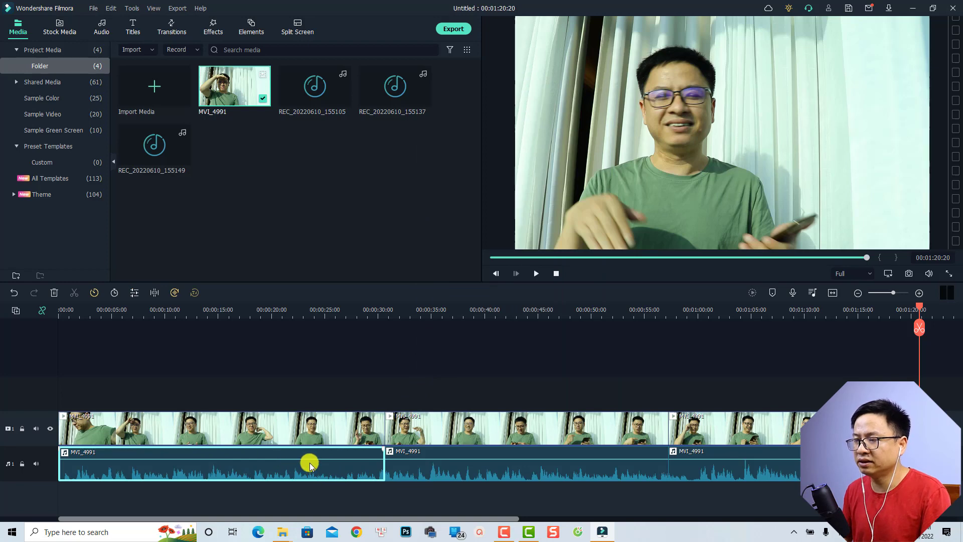
drag(728, 379, 339, 429)
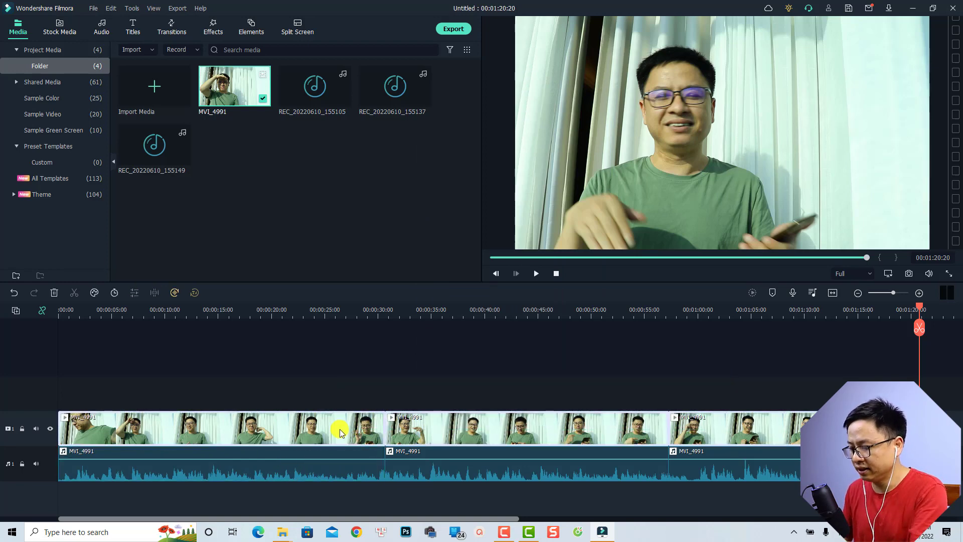
- Delete the three video clips and fit the project into the timeline view
key(Delete)
scroll(339, 433, up, 1)
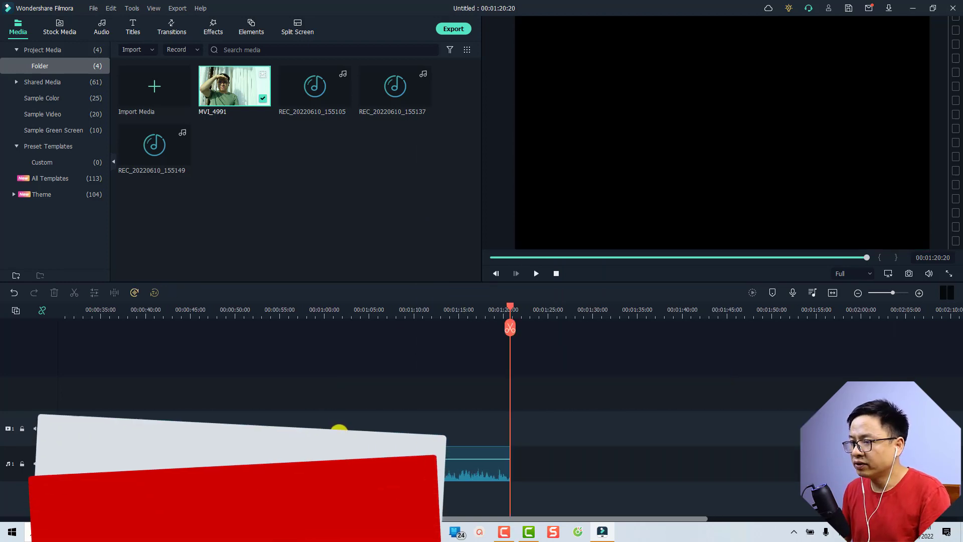
scroll(508, 448, up, 1)
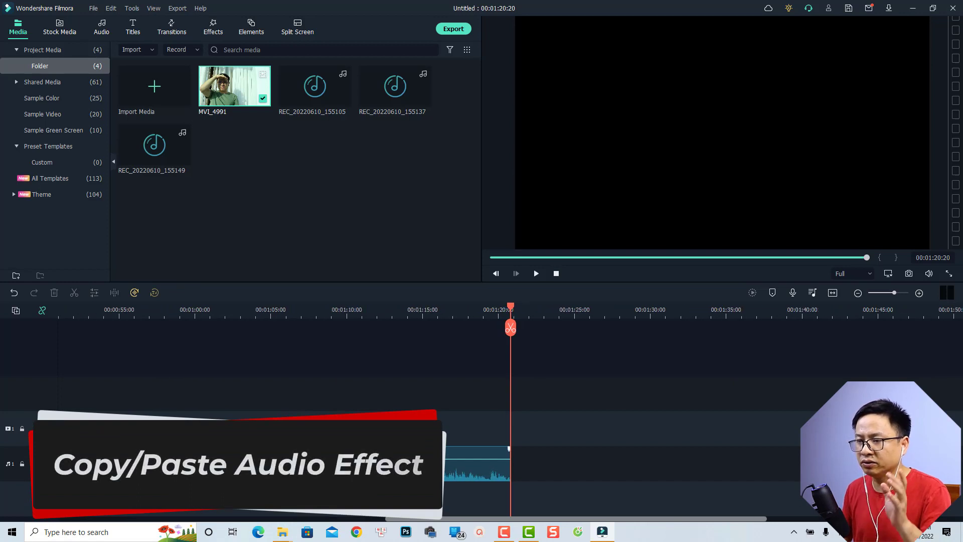
click(833, 292)
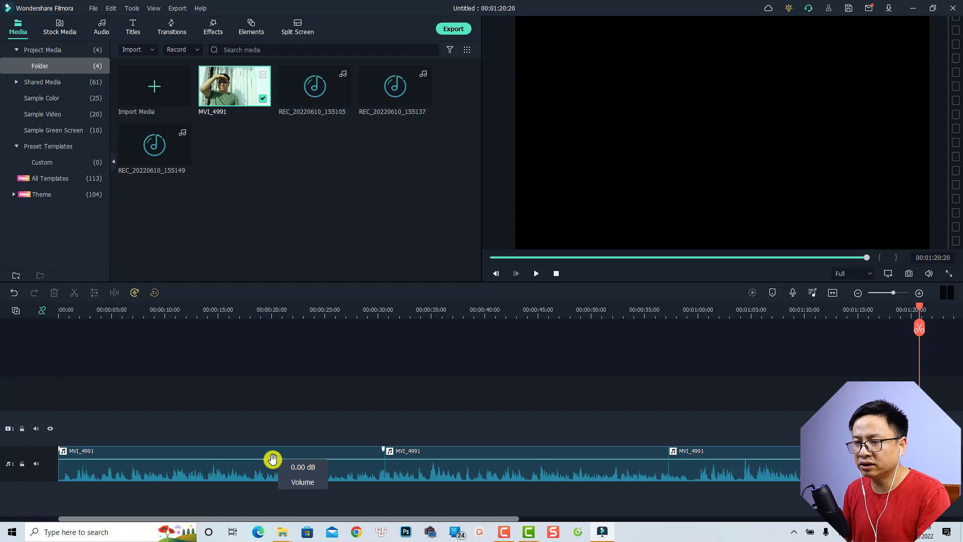
- Lower the first audio clip's volume to -6.32 dB and play it back to check
drag(273, 458, 264, 463)
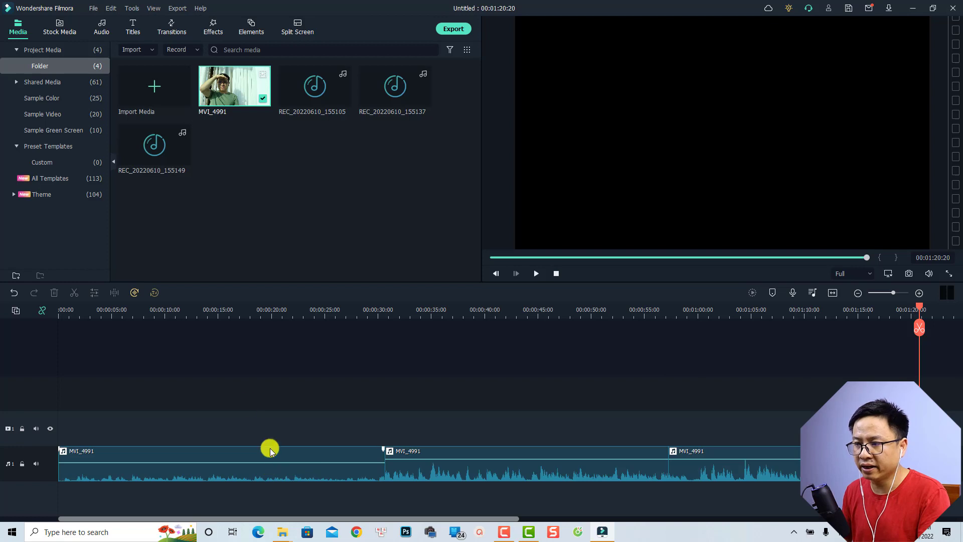
click(95, 313)
key(space)
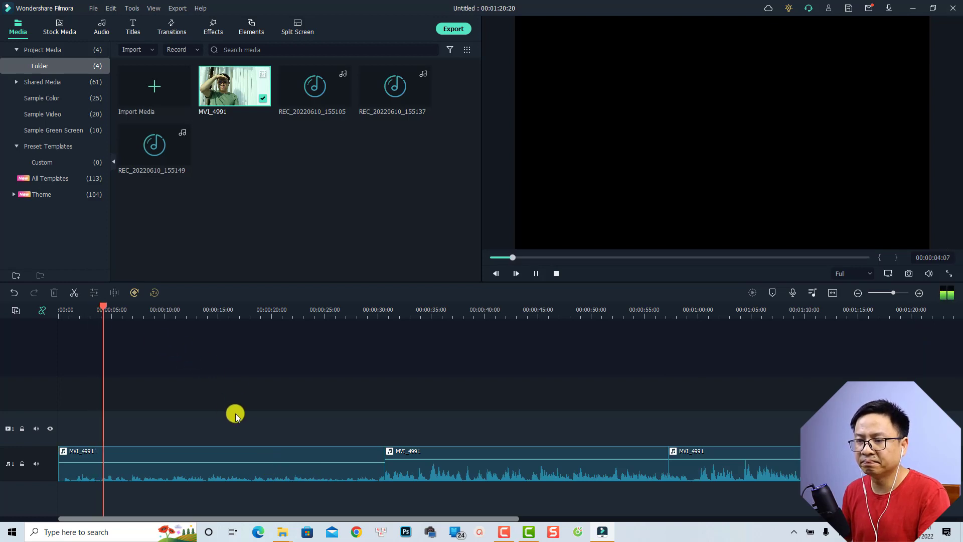
key(space)
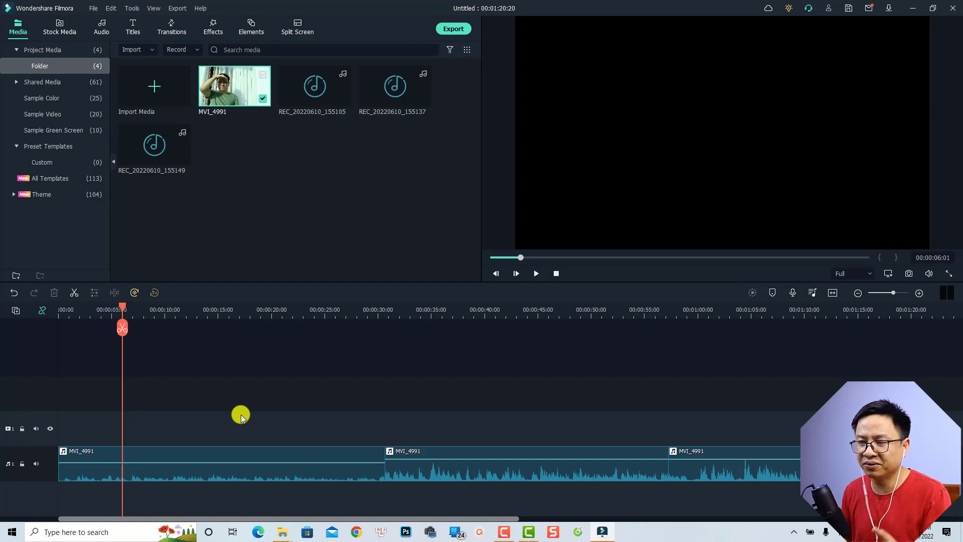
- Copy the volume effect from the first MVI_4991 audio clip
scroll(347, 439, down, 1)
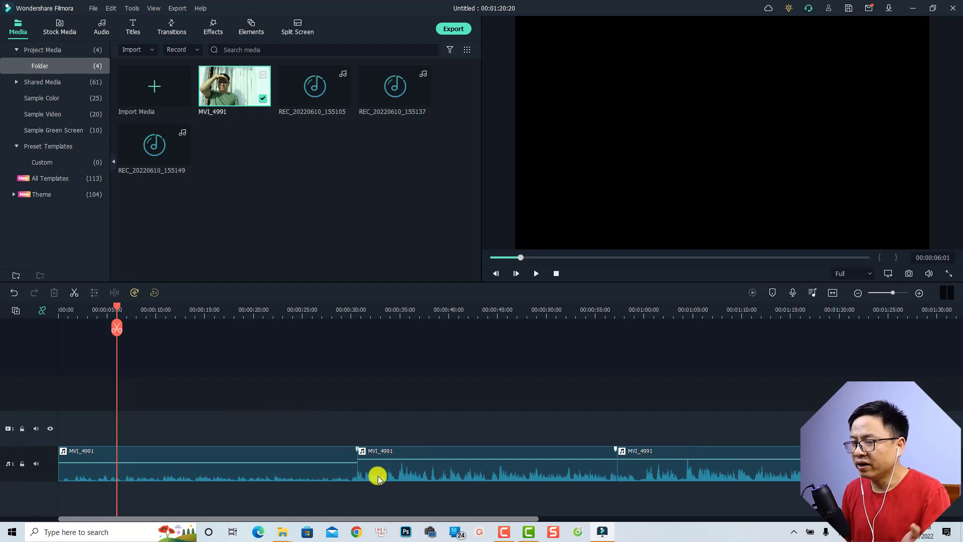
click(327, 471)
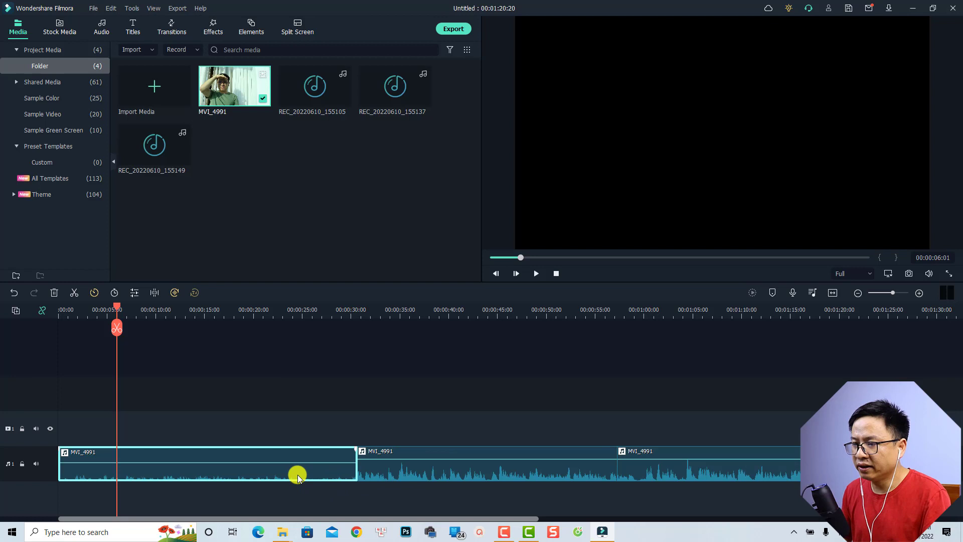
click(590, 474)
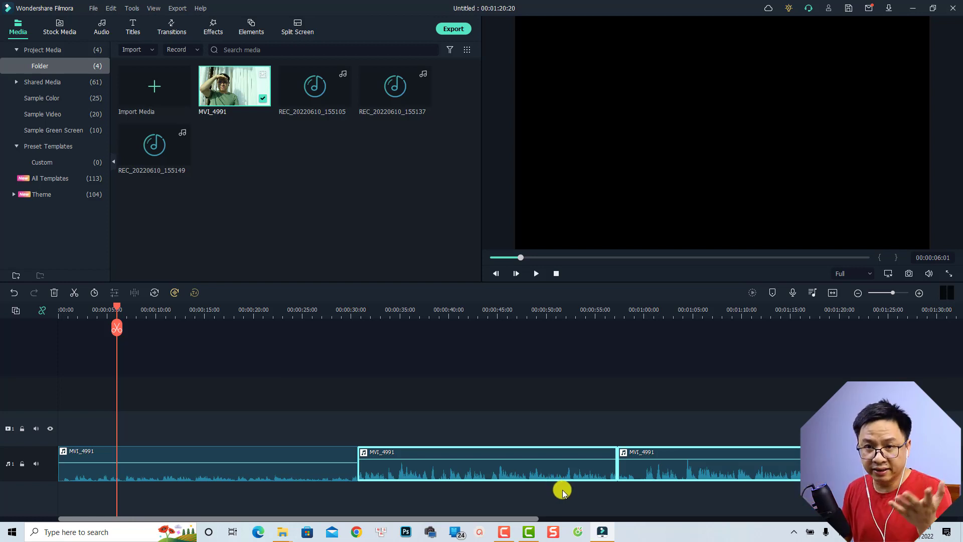
click(221, 471)
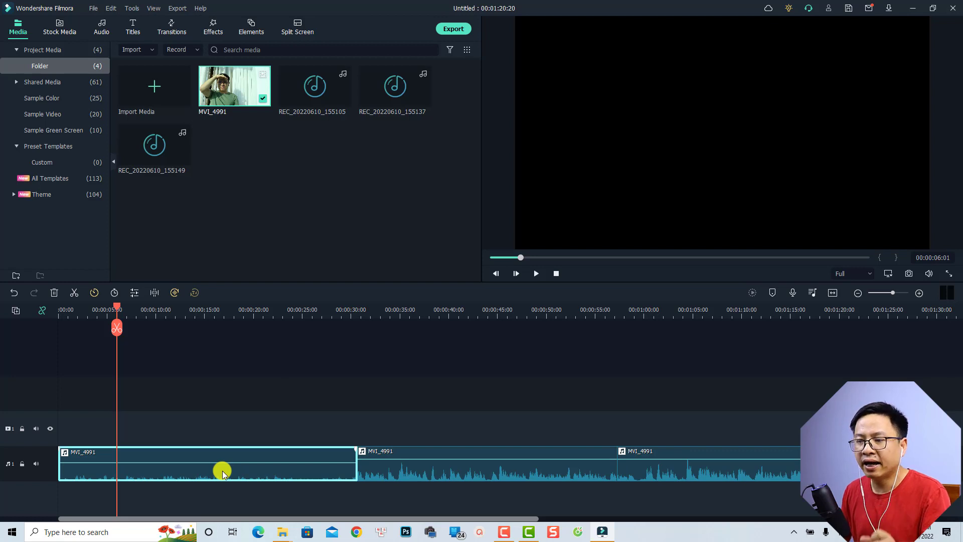
right_click(221, 470)
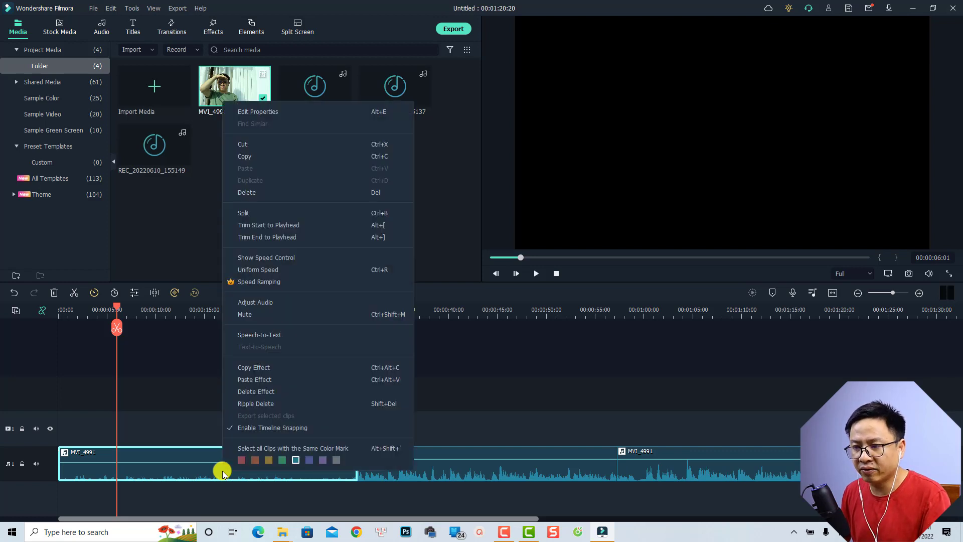
click(248, 368)
- Paste the copied volume effect onto the second and third audio clips
drag(684, 397, 483, 489)
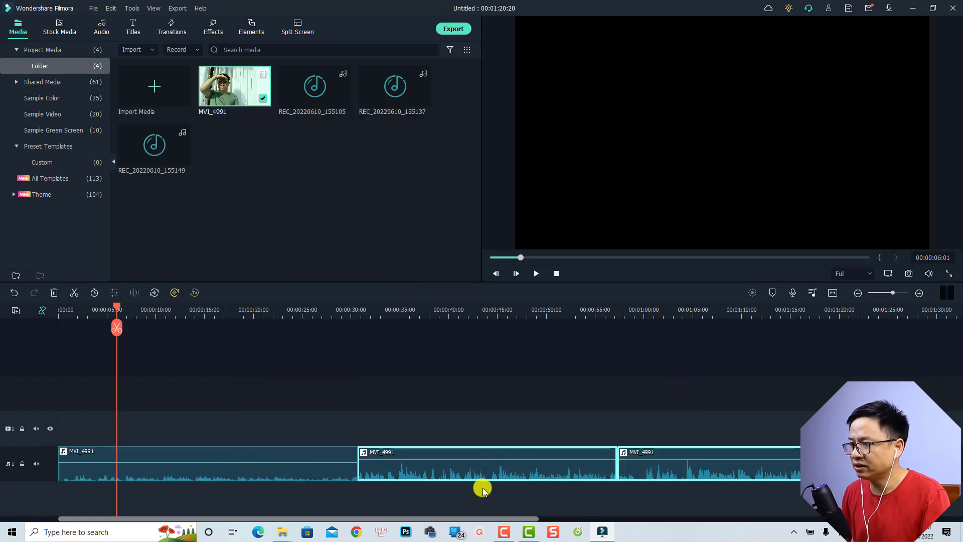
right_click(507, 469)
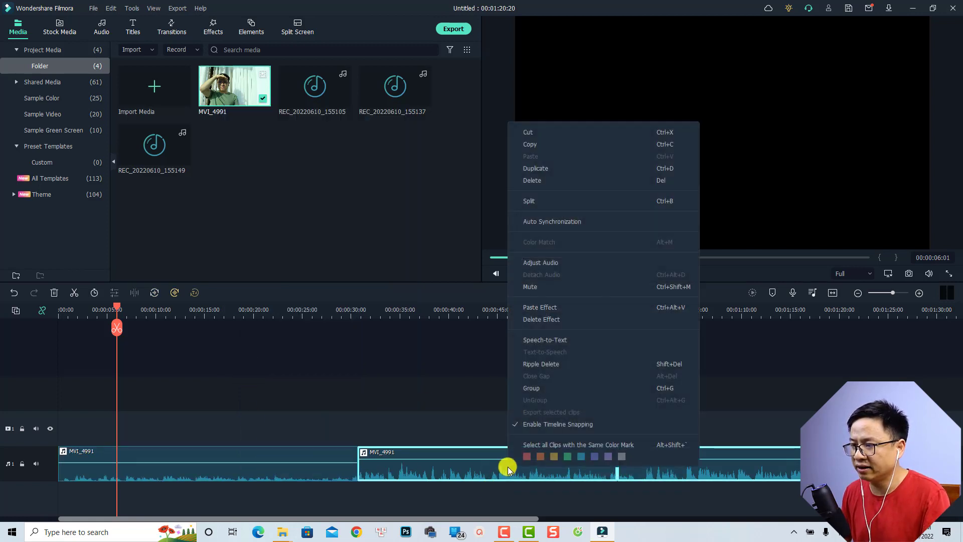
click(536, 308)
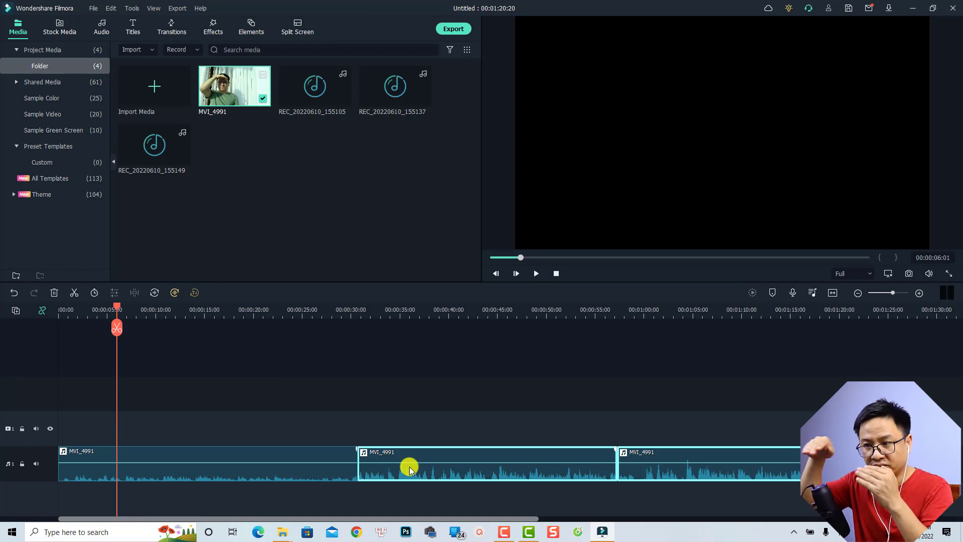
- Preview the clip join from about 26 seconds
click(322, 312)
key(space)
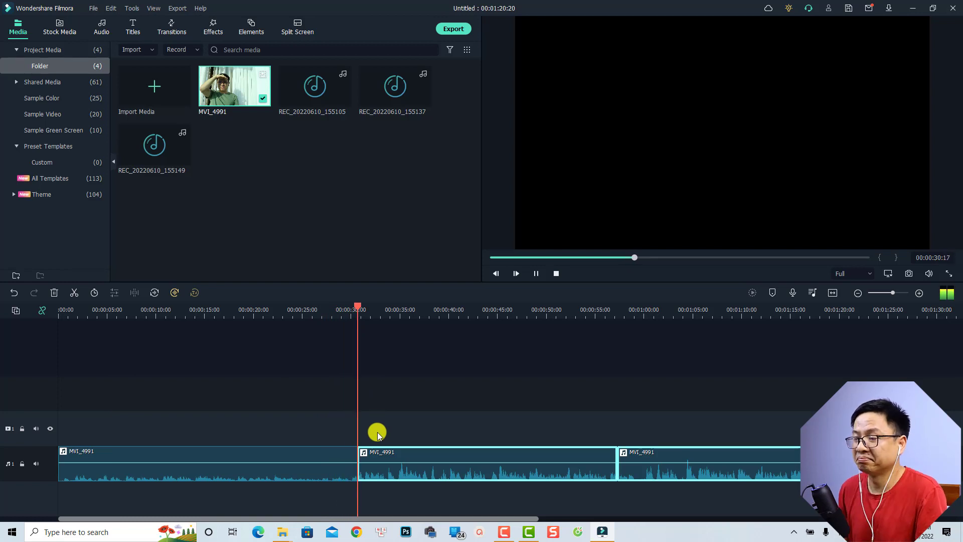
key(space)
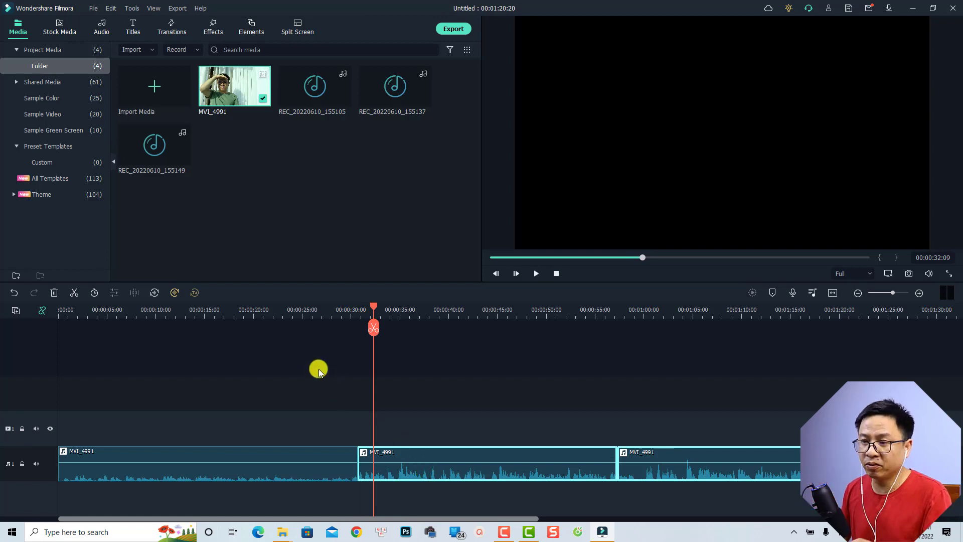
- Split the first MVI_4991 audio clip at about 00:00:16:14
click(219, 316)
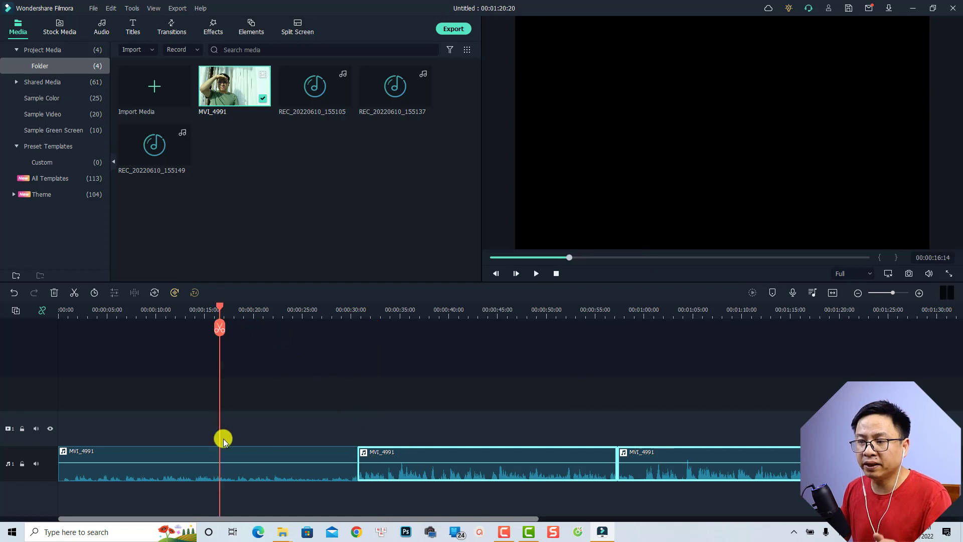
click(224, 469)
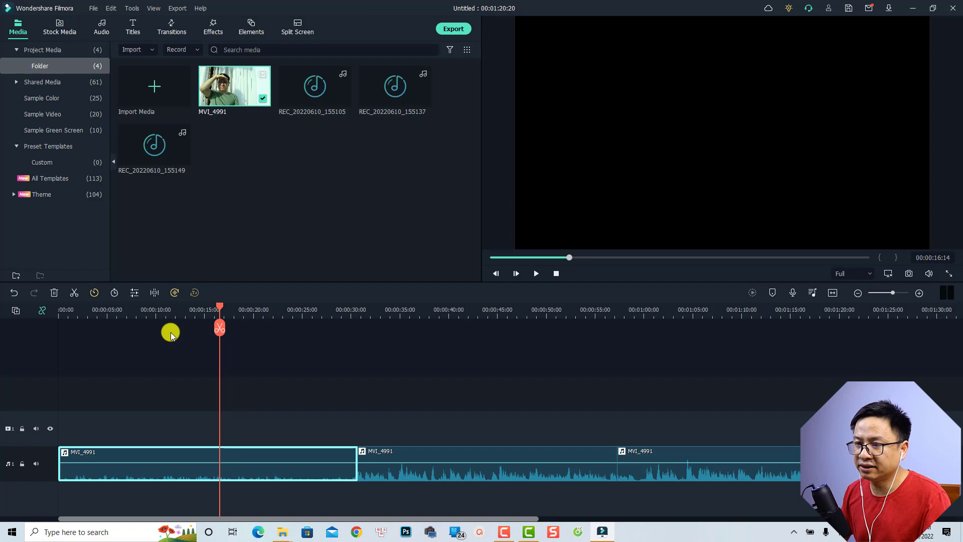
click(218, 328)
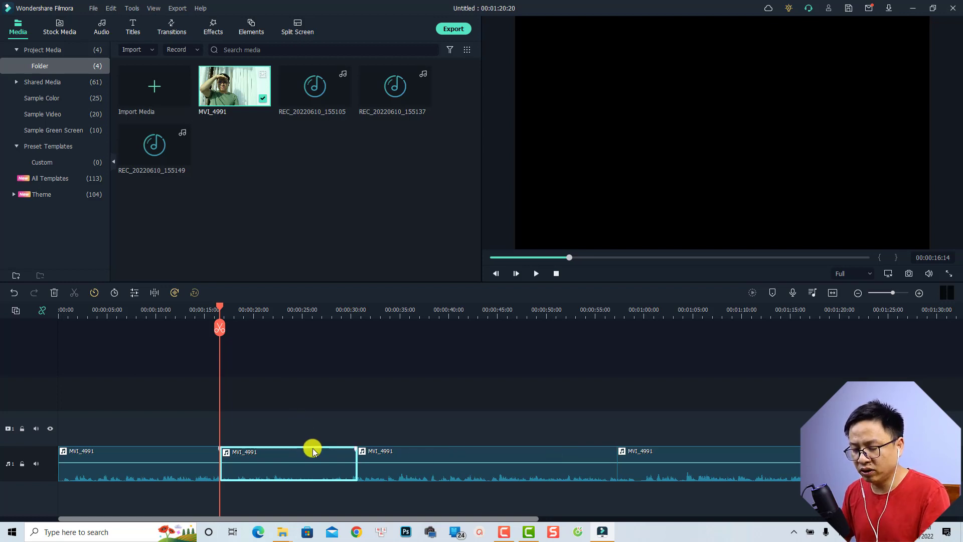
- Undo the split, then split the first clip again at about 16 seconds
key(ctrl+z)
drag(705, 398, 296, 492)
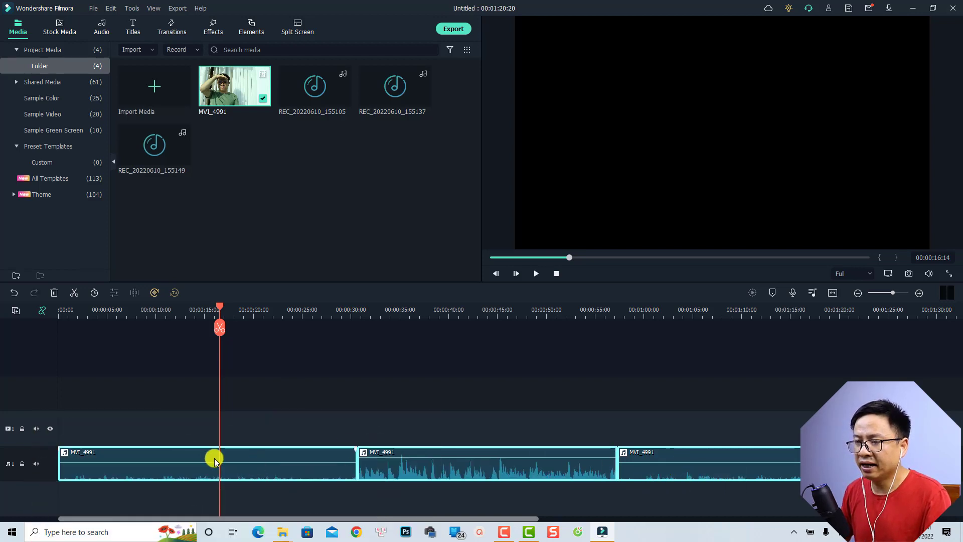
click(214, 469)
click(213, 331)
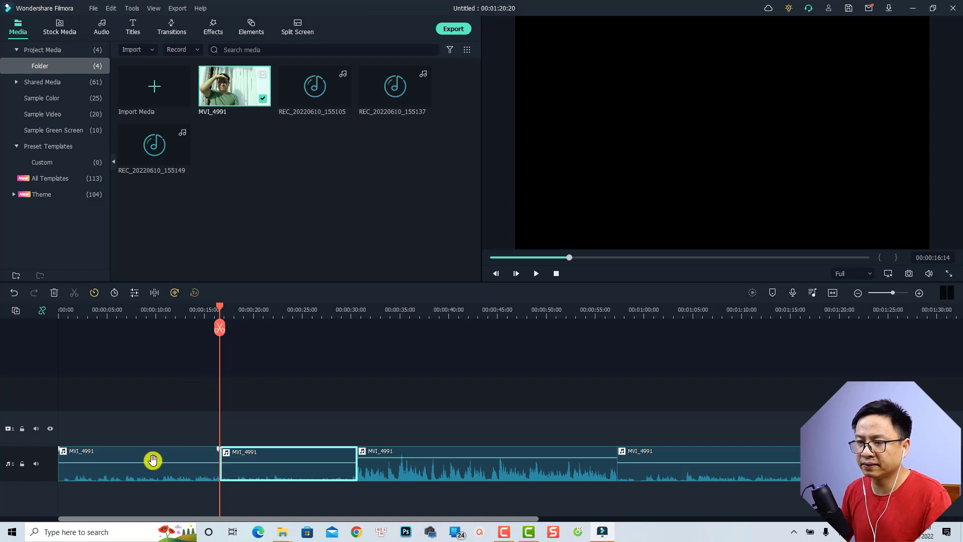
- Raise the opening piece's volume to 4.29 dB and select all four clips
drag(151, 460, 150, 455)
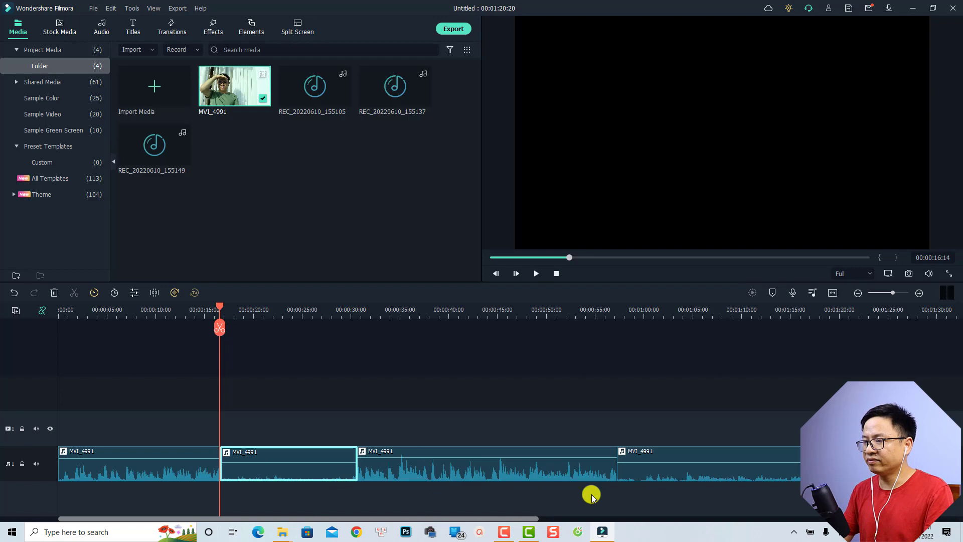
click(189, 465)
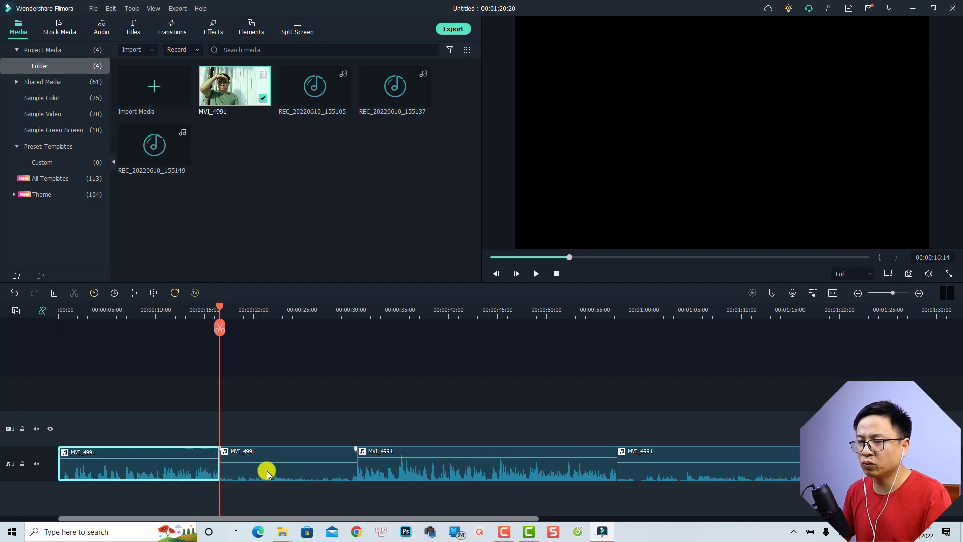
click(267, 473)
click(412, 469)
click(667, 472)
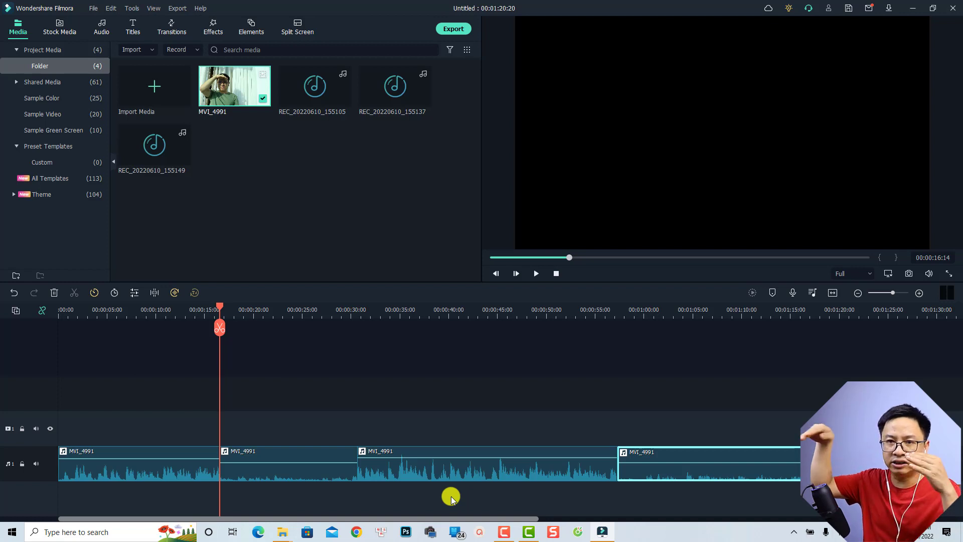
drag(712, 392, 122, 494)
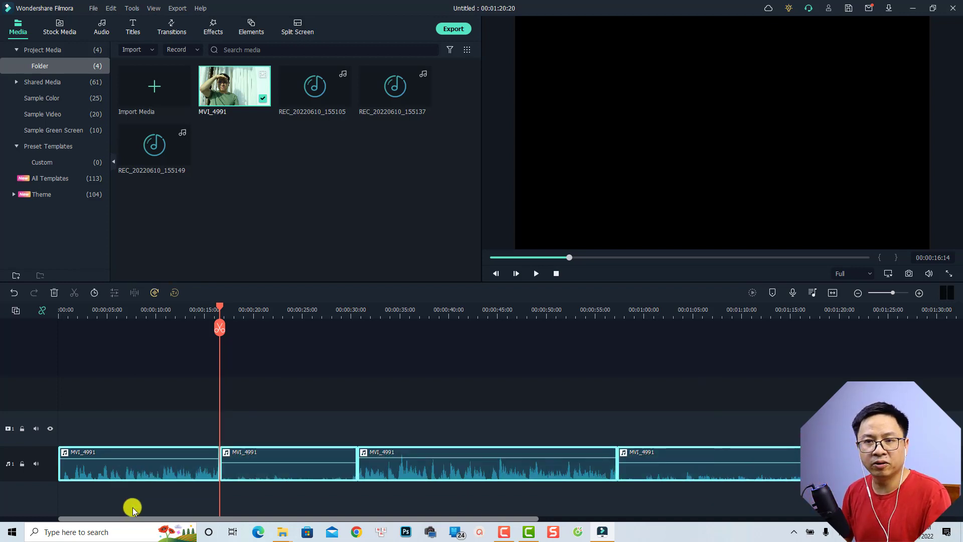
- Turn on Auto Normalization in Adjust Audio for all four selected clips and confirm
right_click(161, 472)
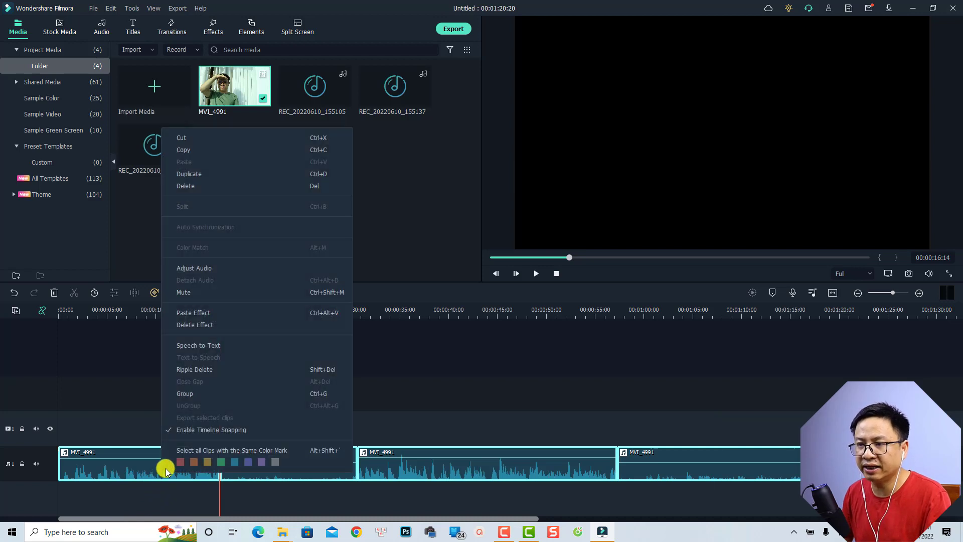
click(203, 272)
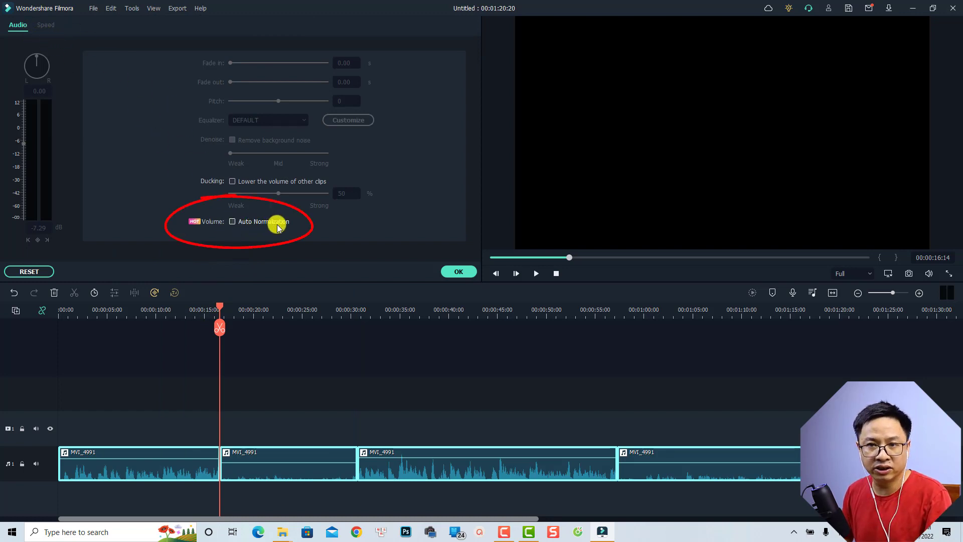
click(232, 222)
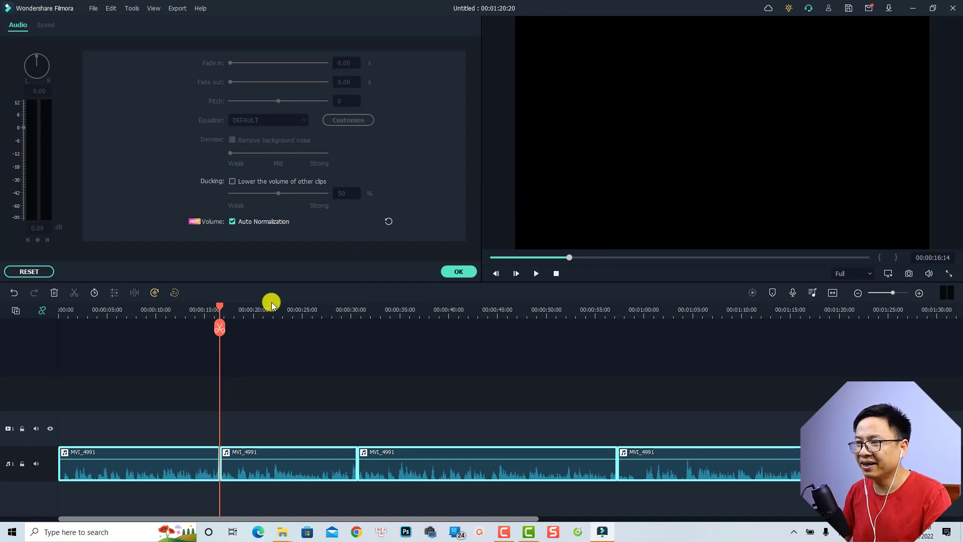
click(443, 272)
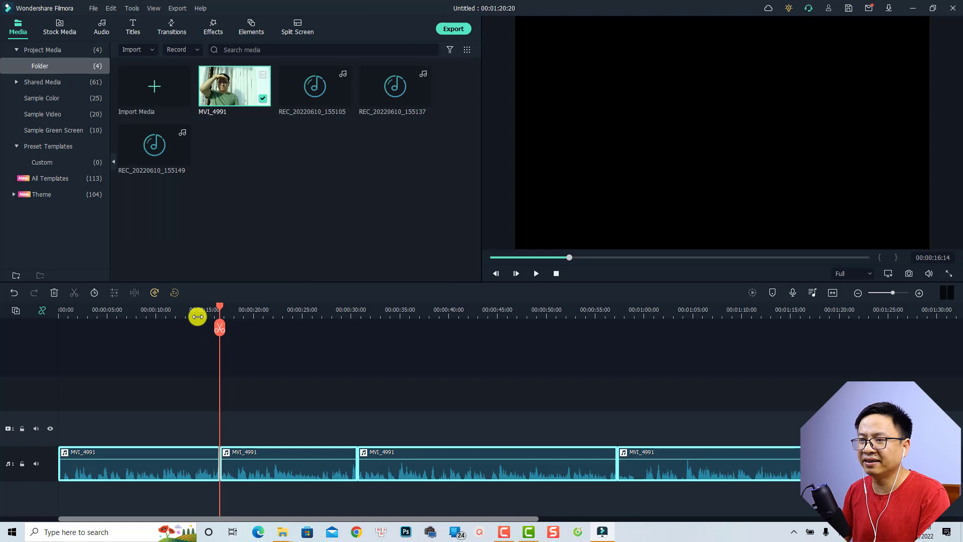
click(198, 316)
key(space)
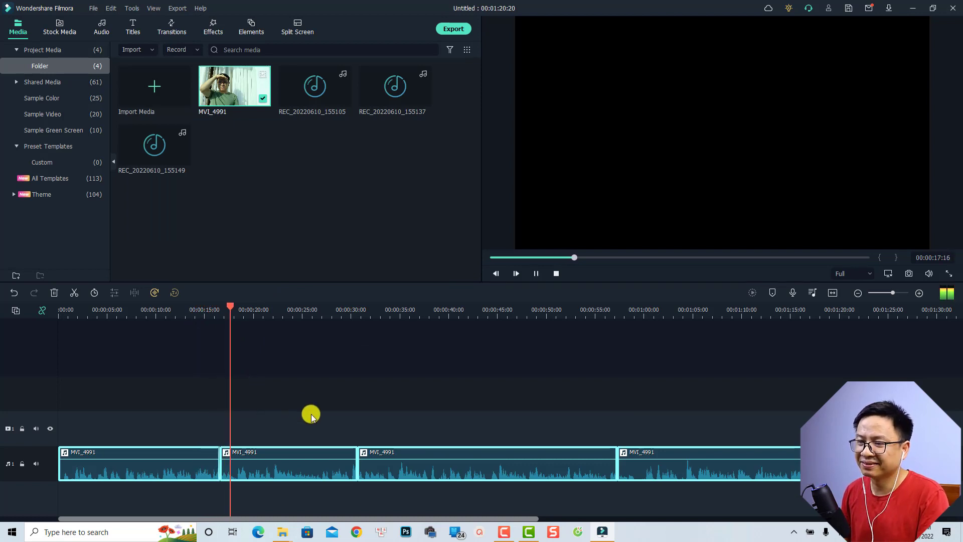
key(space)
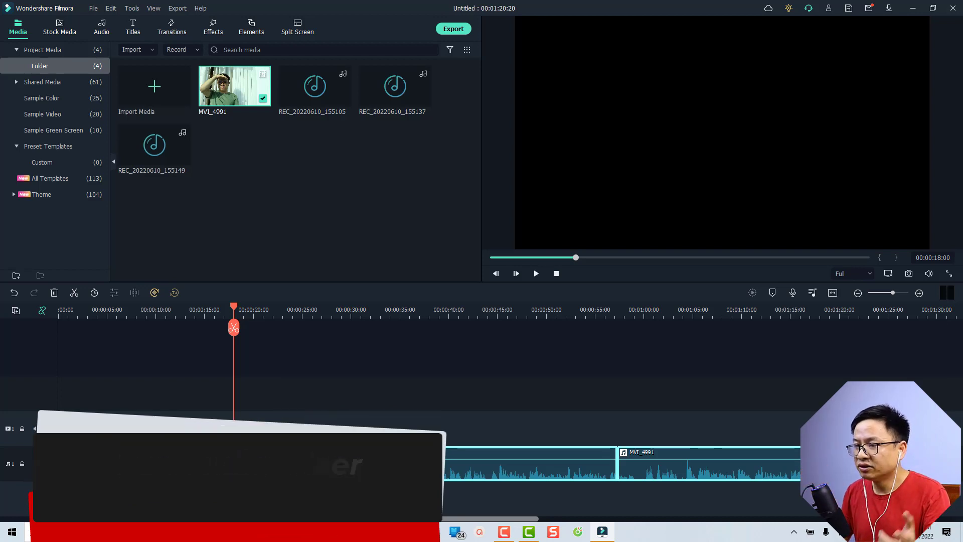
drag(743, 376, 151, 501)
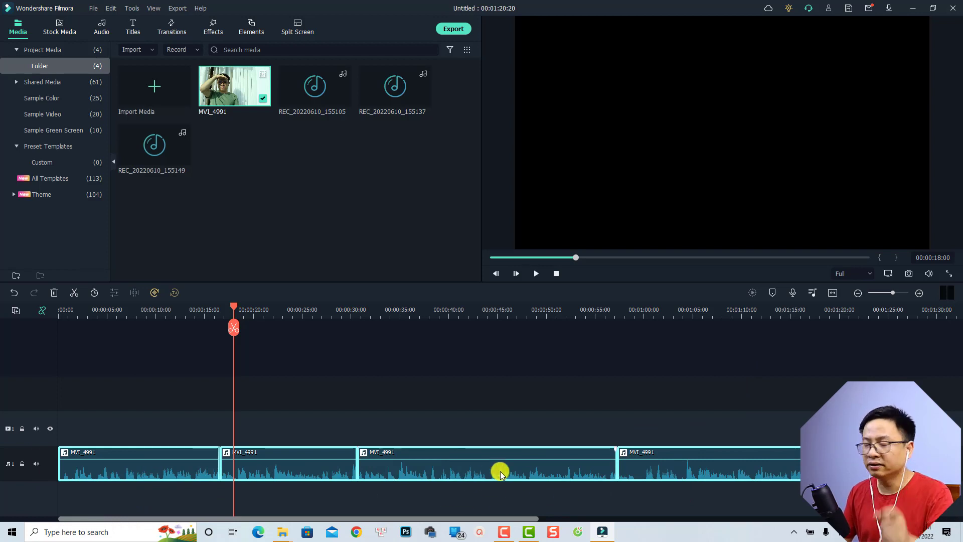
- Set the Audio 1 track level to -7.52 dB in the Audio Mixer
click(811, 291)
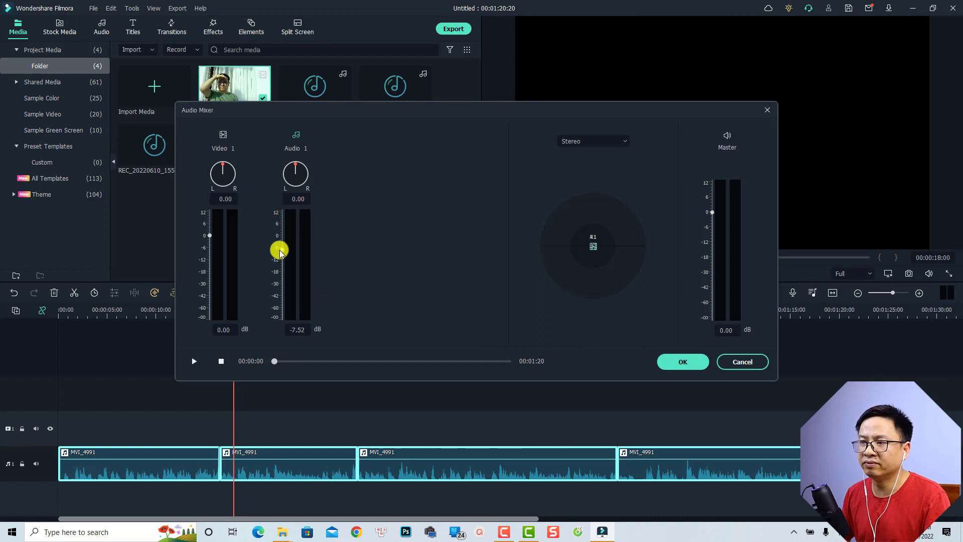
click(684, 362)
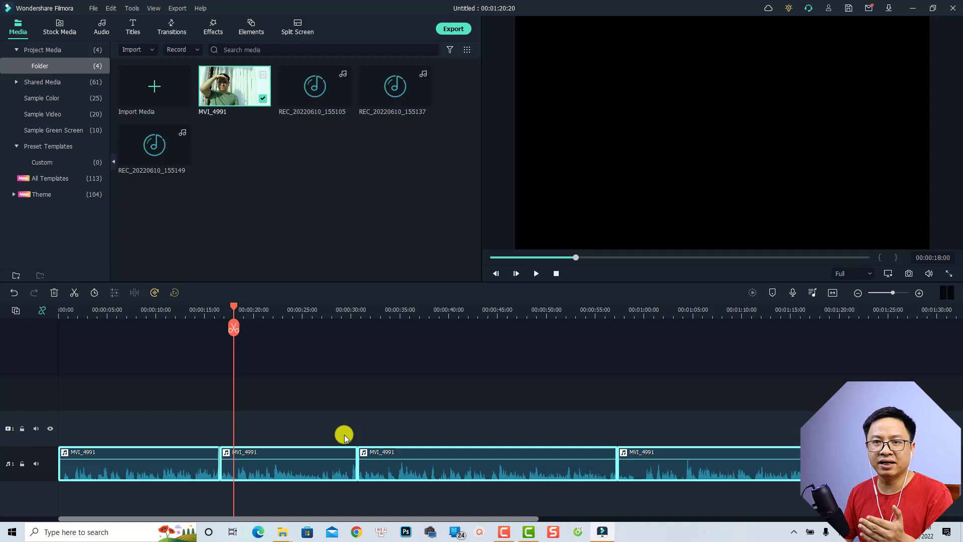
key(space)
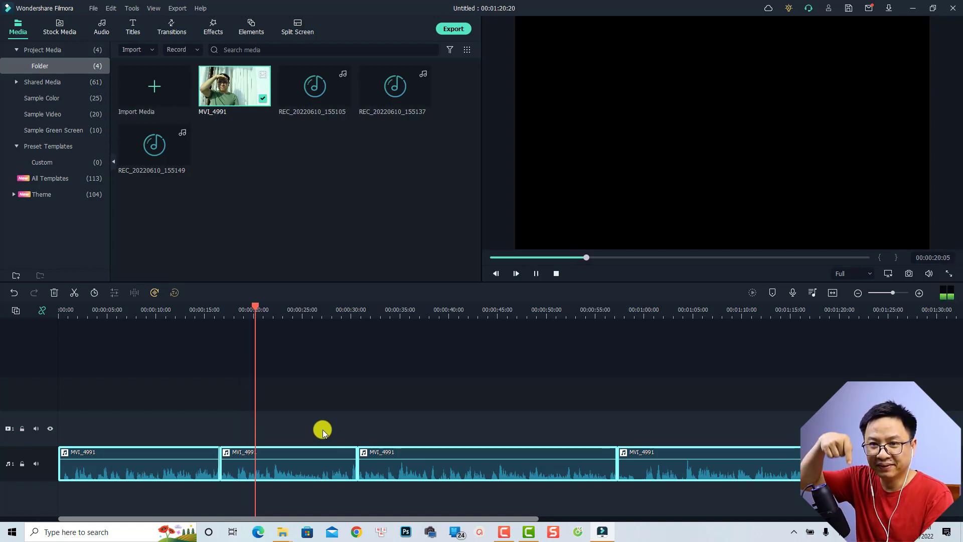
key(space)
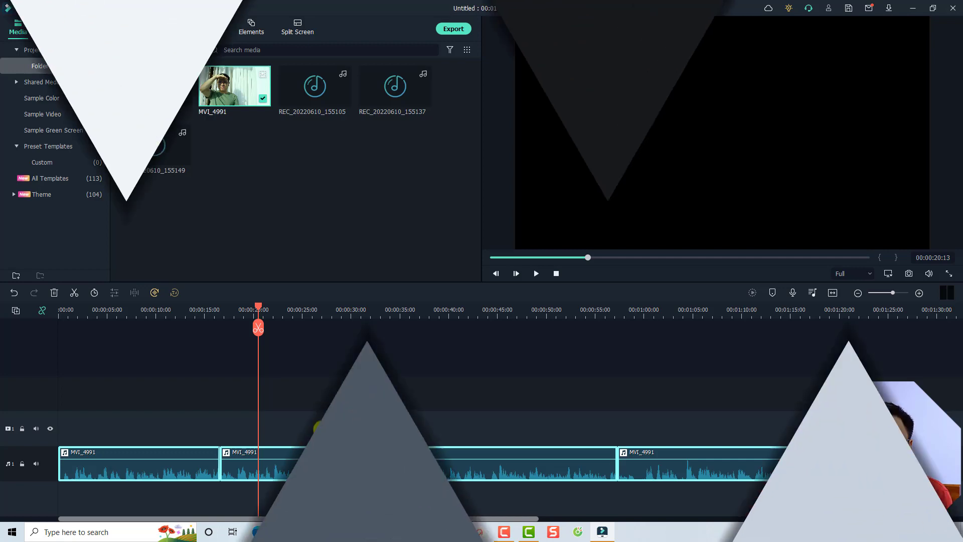